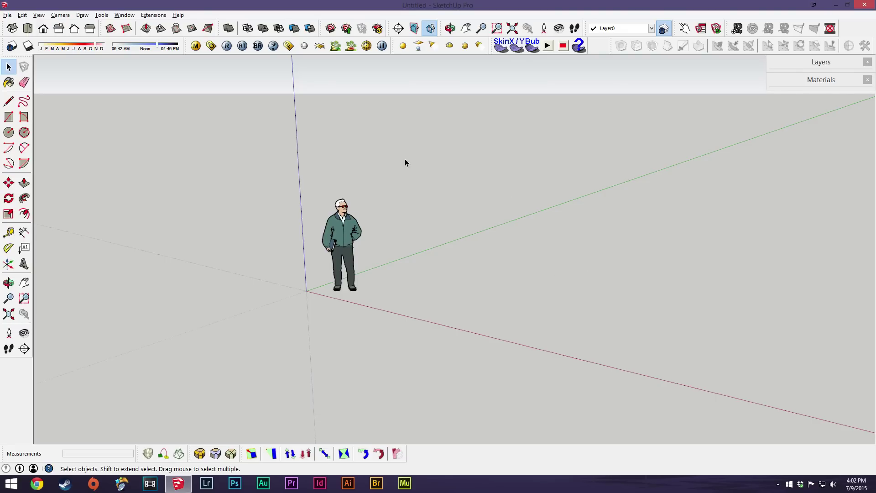
# Search the Extension Warehouse for "bezier" extensions
pyautogui.click(153, 16)
pyautogui.moveTo(128, 17)
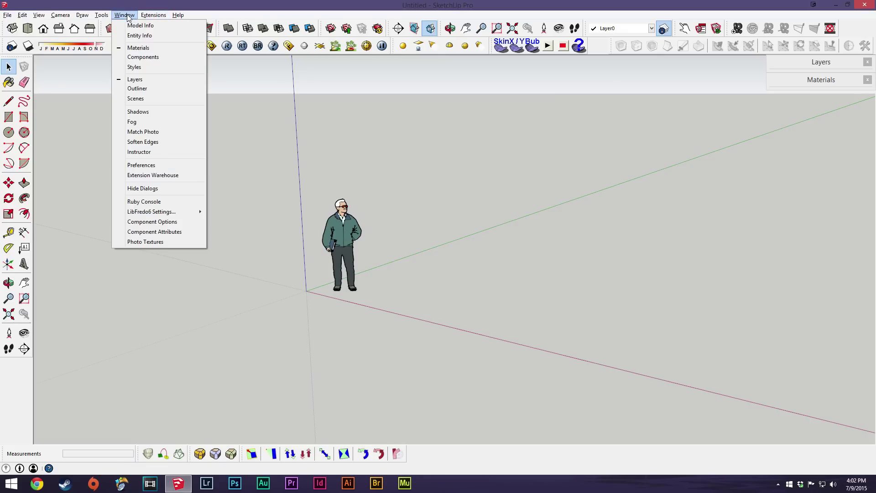
pyautogui.click(142, 177)
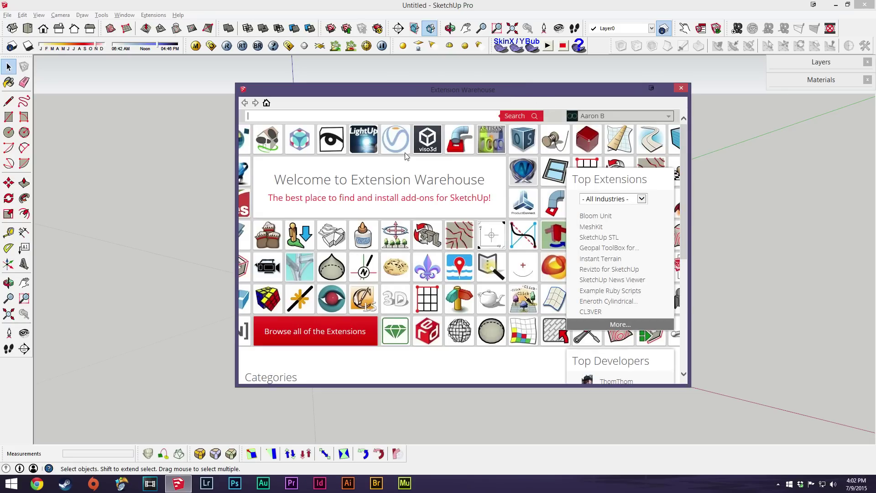
pyautogui.click(349, 117)
pyautogui.write('bezier')
pyautogui.press('Return')
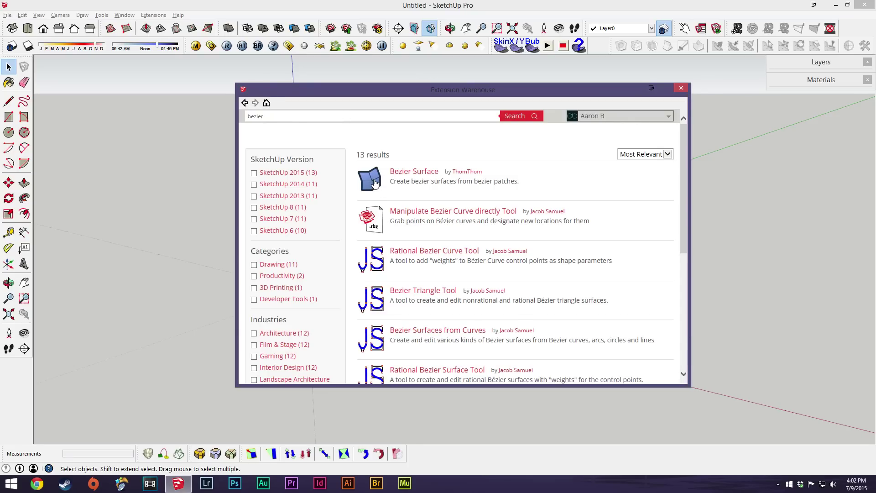
# Install the Bezier Surface extension from its Extension Warehouse page, granting it file system access
pyautogui.click(418, 171)
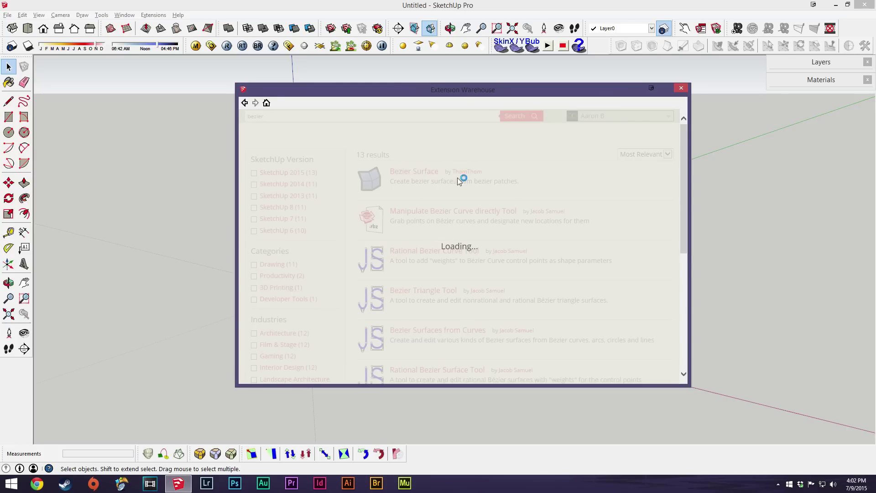
pyautogui.click(590, 119)
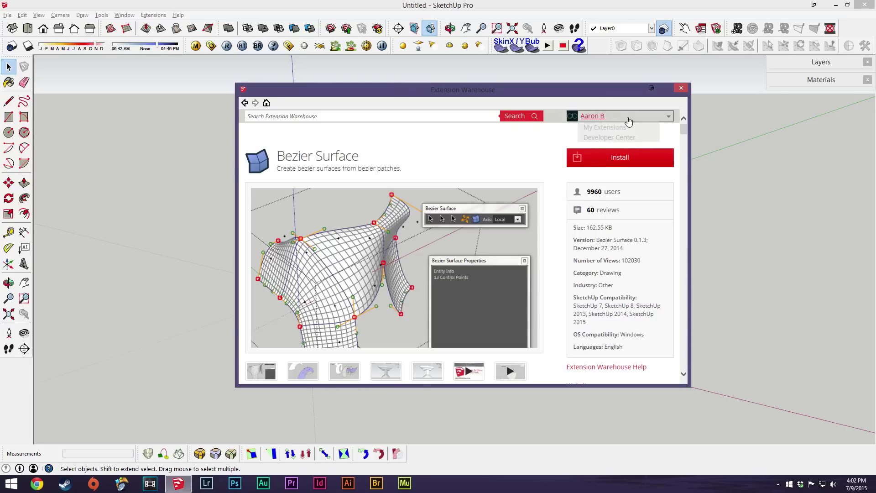
pyautogui.click(529, 159)
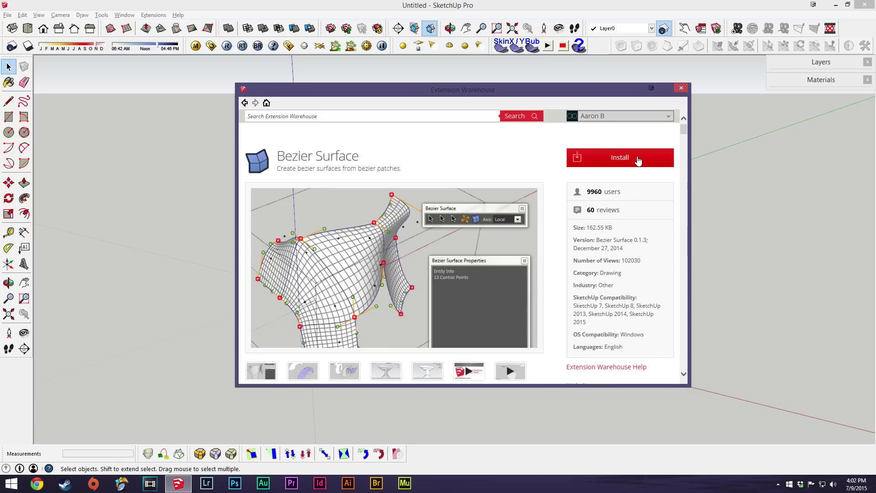
pyautogui.click(625, 162)
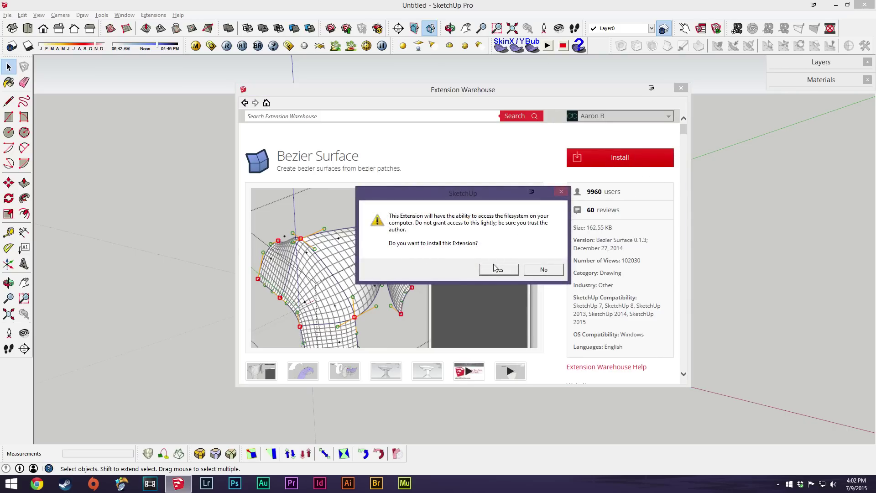
pyautogui.click(498, 270)
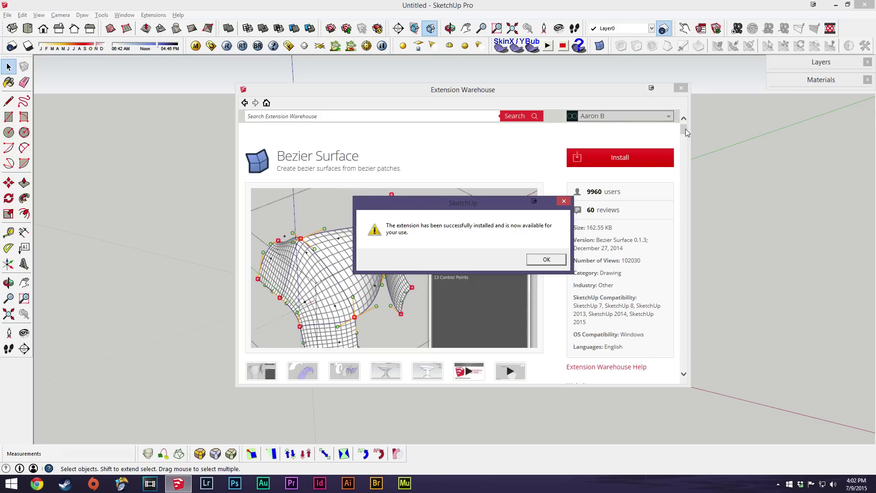
pyautogui.click(546, 260)
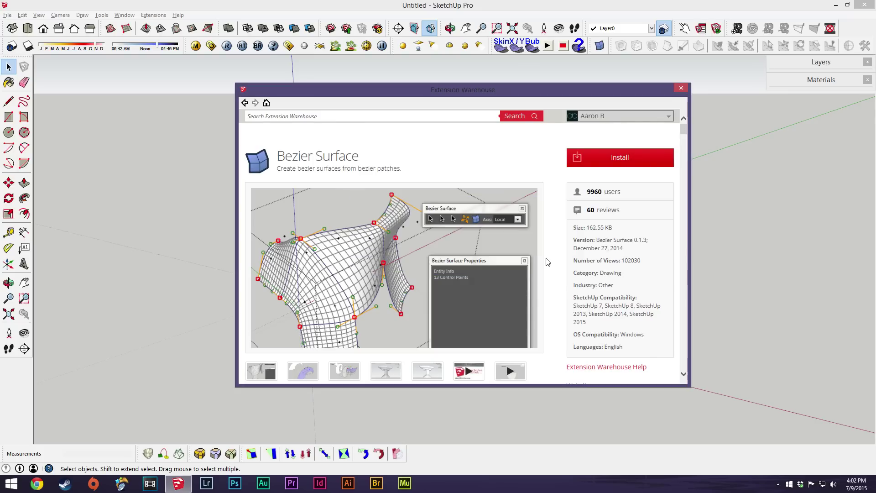
# Close the Extension Warehouse after viewing the Bezier Surface description, and briefly activate the newly installed Bezier Surface tool
pyautogui.moveTo(684, 132); pyautogui.dragTo(684, 143)
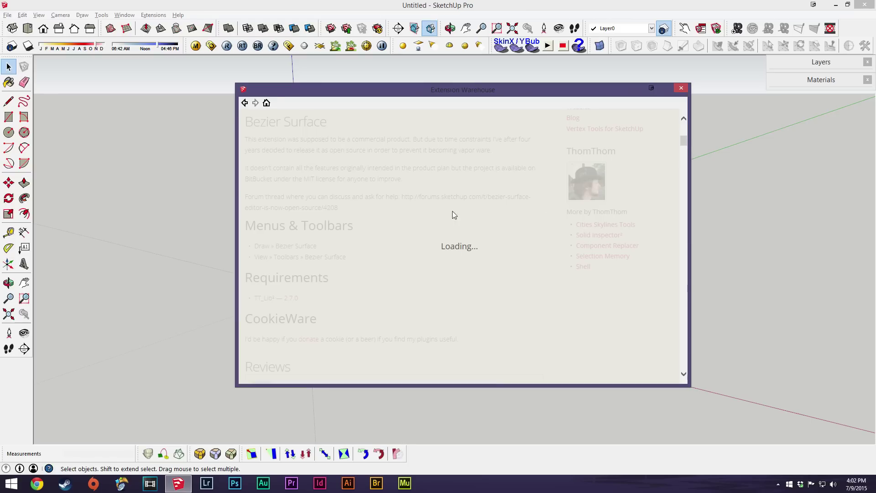
pyautogui.scroll(3, 534, 256)
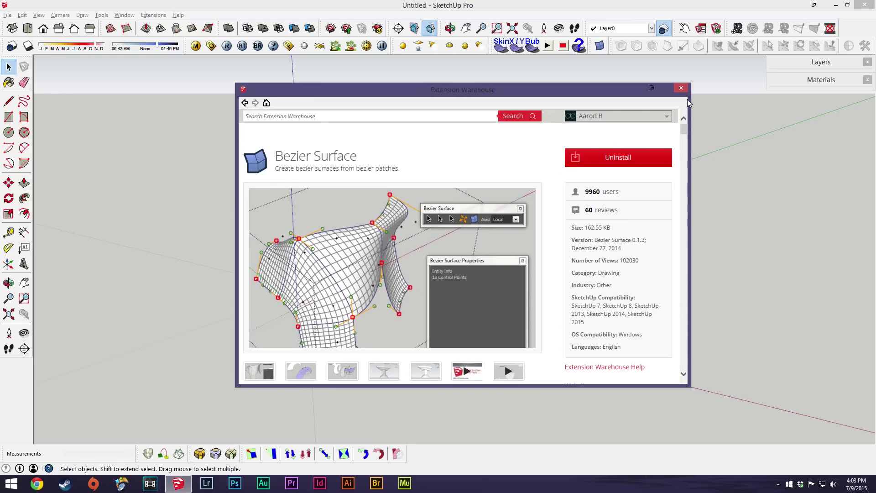
pyautogui.click(681, 88)
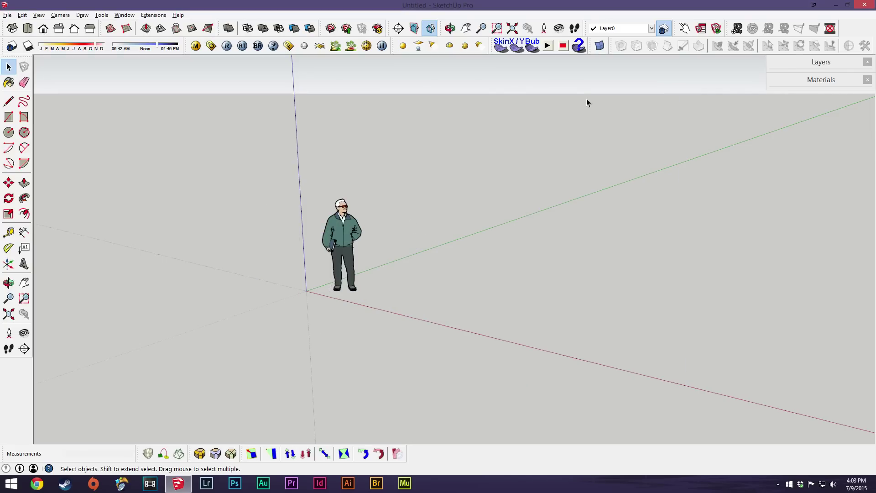
pyautogui.click(600, 46)
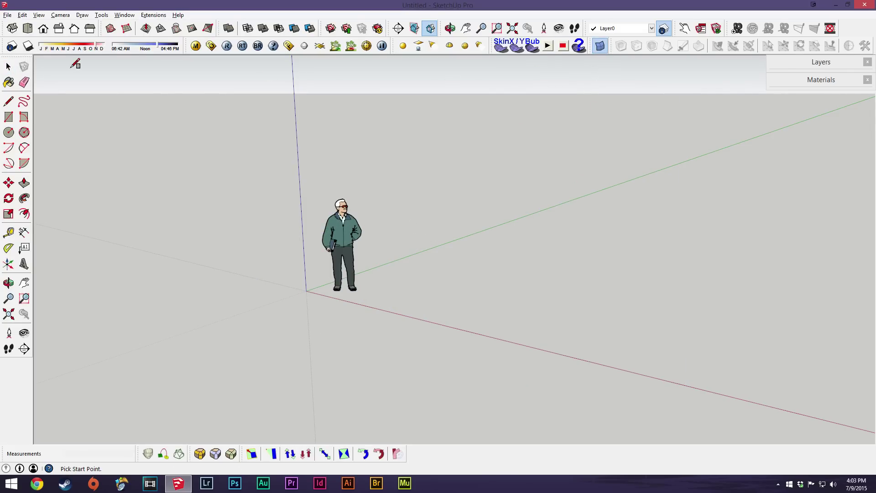
pyautogui.click(8, 67)
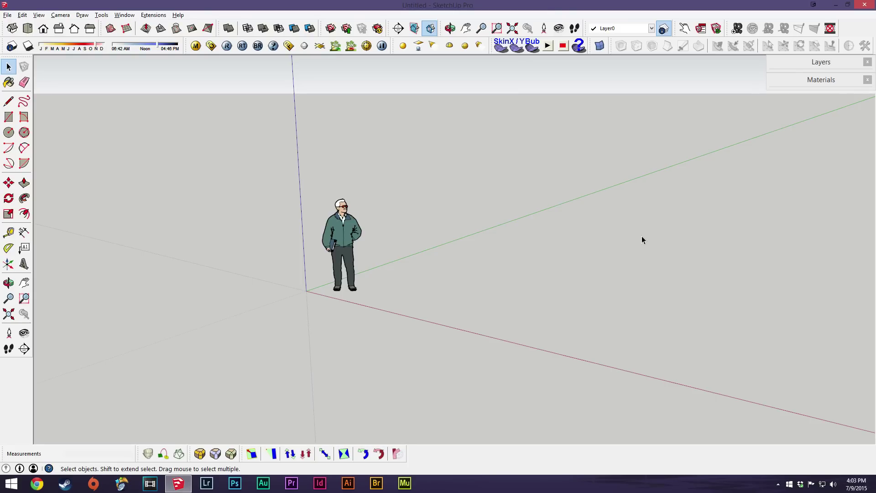
# Switch to Chrome and look through the recent plugins listed in the SketchUcation PluginStore
pyautogui.hotkey('alt', 'Tab')
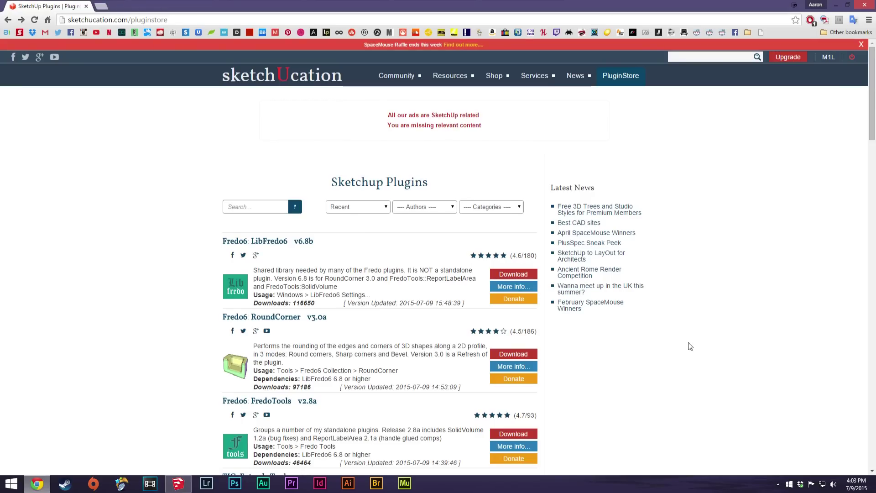
pyautogui.click(178, 19)
pyautogui.doubleClick(160, 19)
pyautogui.click(106, 225)
pyautogui.scroll(-5, 712, 333)
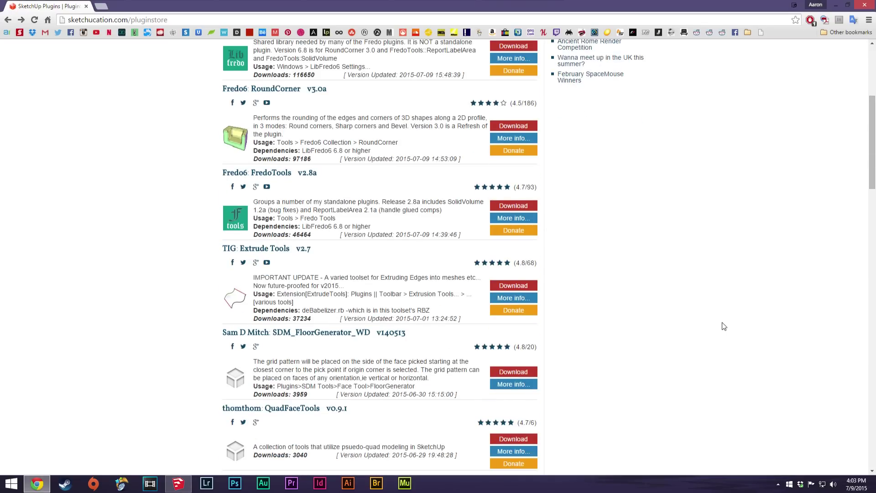
pyautogui.scroll(-10, 723, 326)
pyautogui.scroll(-4, 723, 325)
pyautogui.scroll(-3, 723, 325)
pyautogui.scroll(-3, 723, 325)
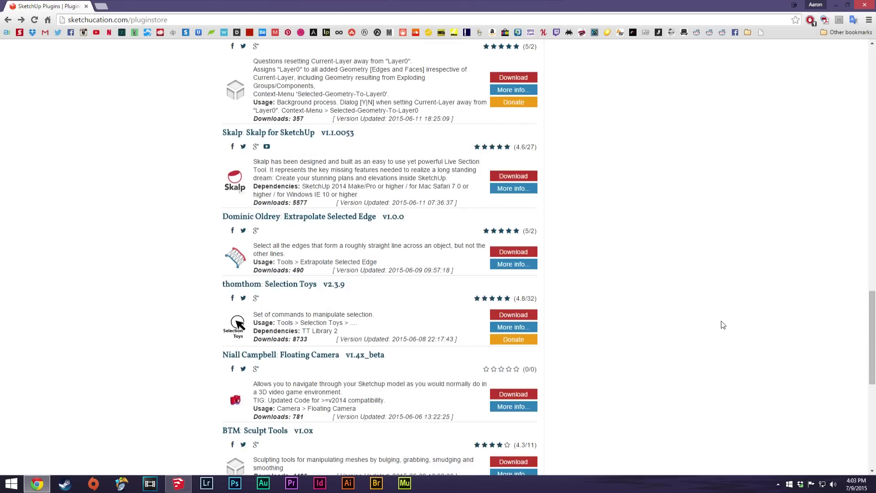
pyautogui.scroll(1, 723, 325)
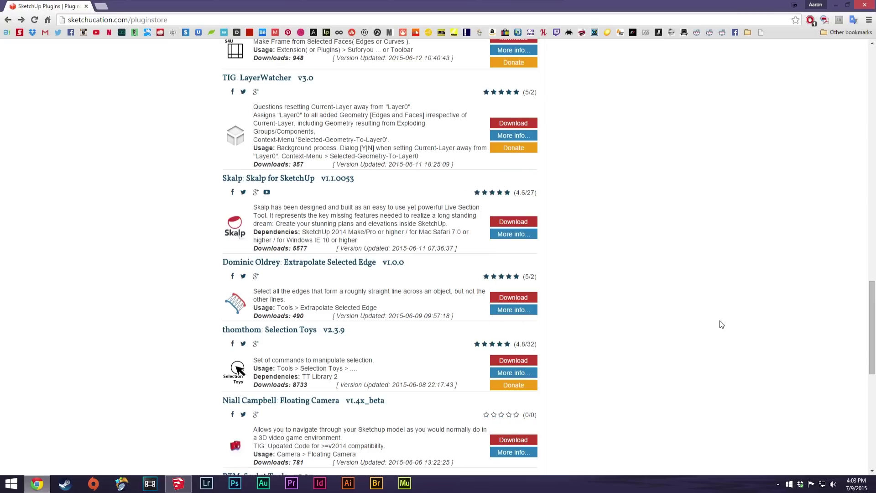
pyautogui.scroll(6, 721, 324)
pyautogui.scroll(-6, 721, 324)
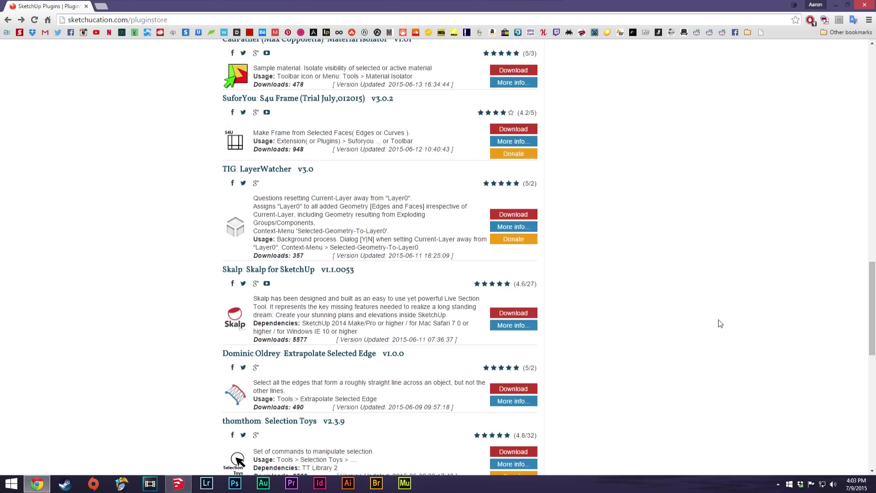
pyautogui.scroll(-1, 722, 324)
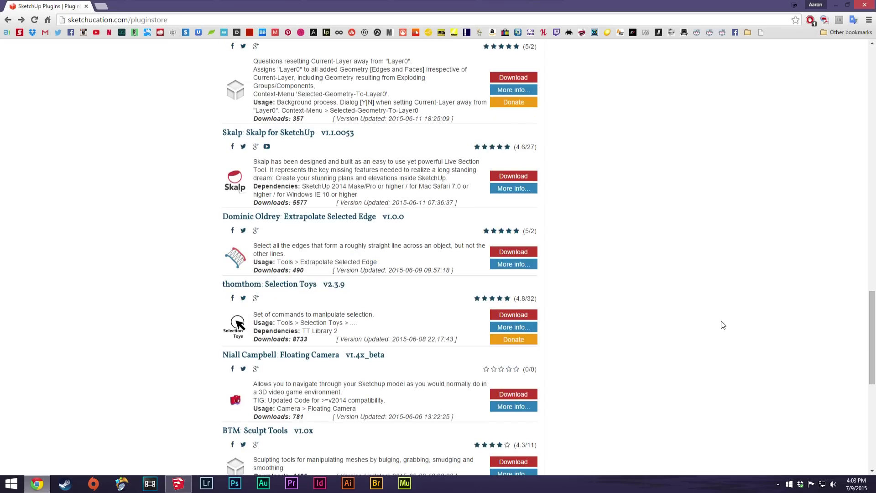
pyautogui.scroll(6, 723, 325)
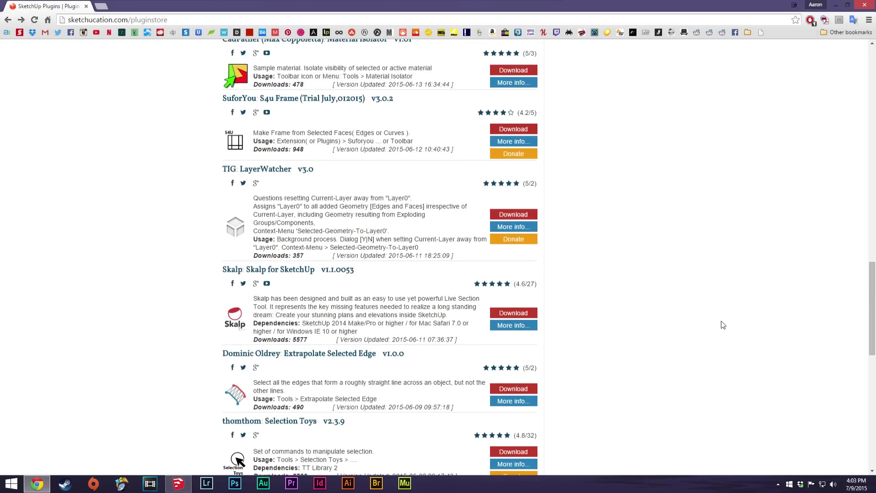
pyautogui.scroll(8, 723, 325)
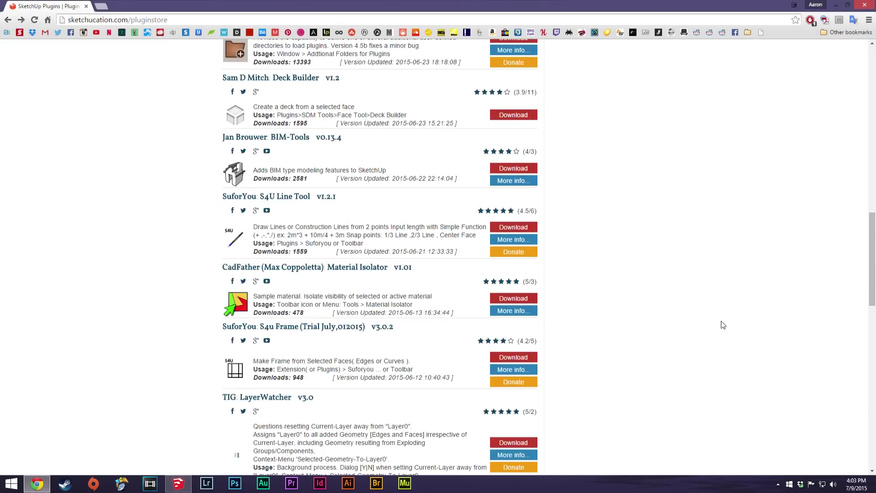
pyautogui.scroll(5, 722, 326)
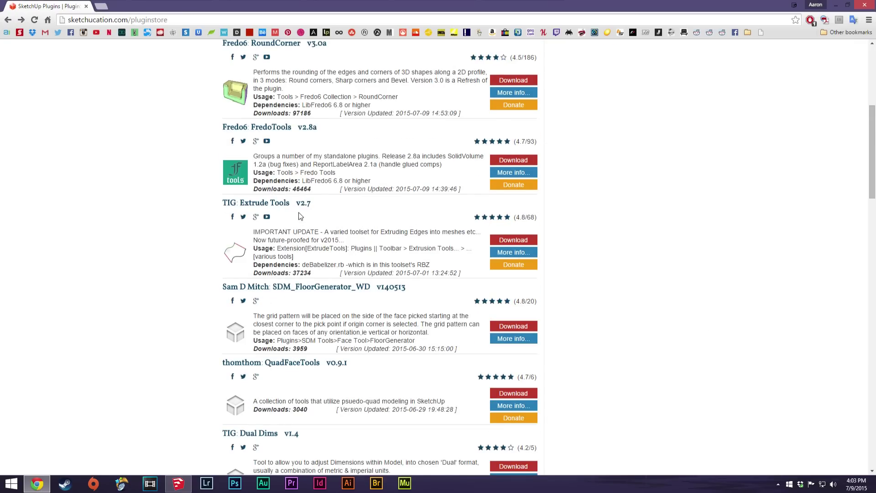
# Open the TIG Extrude Tools v2.7 entry in the plugin list and download the plugin
pyautogui.click(269, 204)
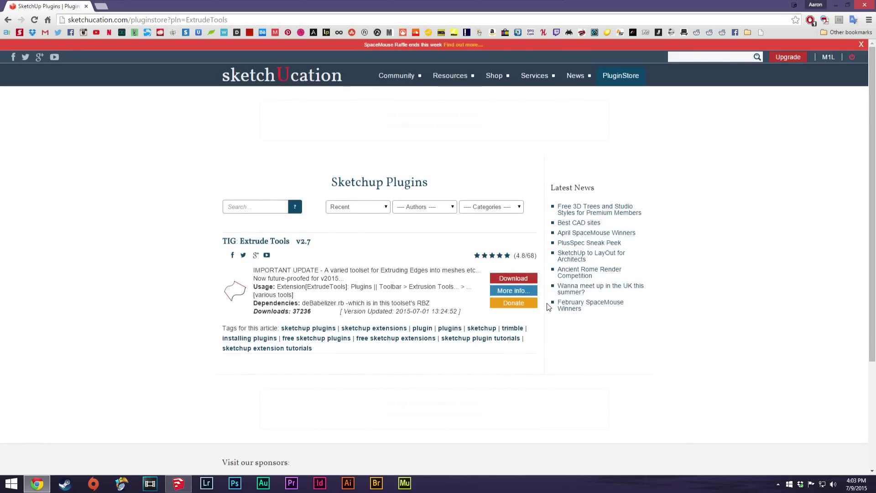
pyautogui.click(514, 278)
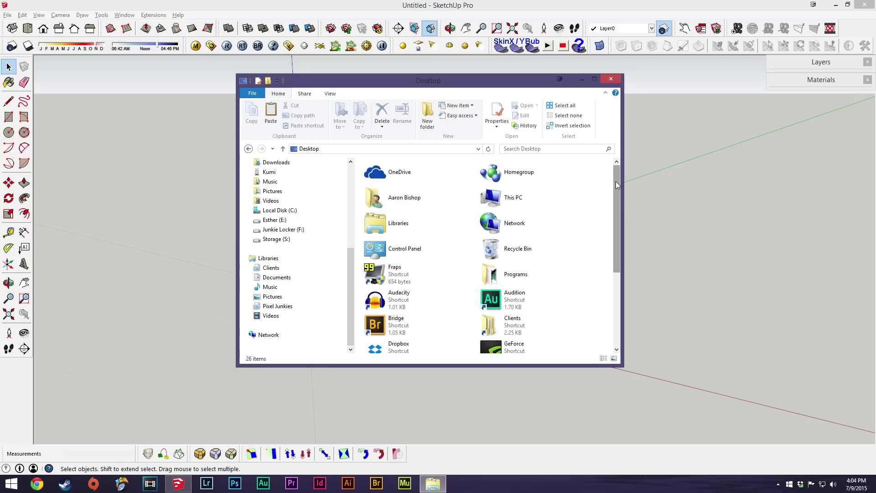
# Select ExtrudeTools_v2.7.rbz in the Desktop folder and arrange the Desktop and Plugins folder windows side by side
pyautogui.moveTo(615, 182); pyautogui.dragTo(617, 268)
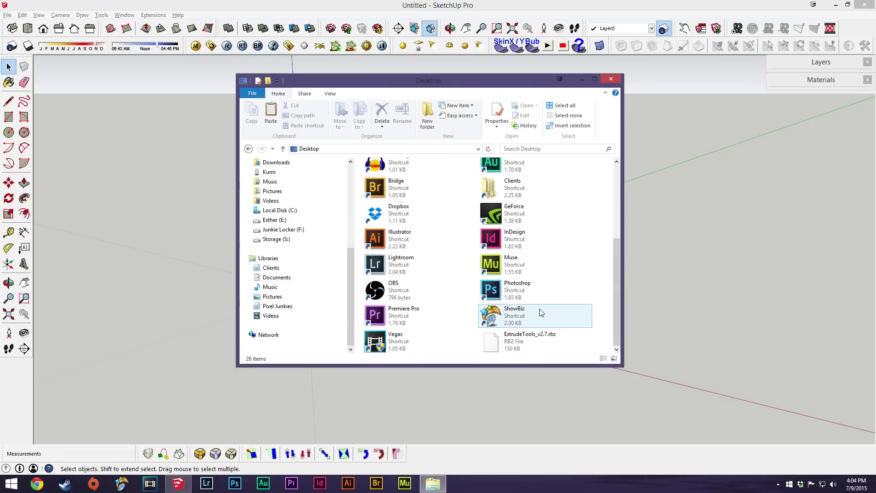
pyautogui.click(506, 348)
pyautogui.moveTo(503, 90); pyautogui.dragTo(307, 78)
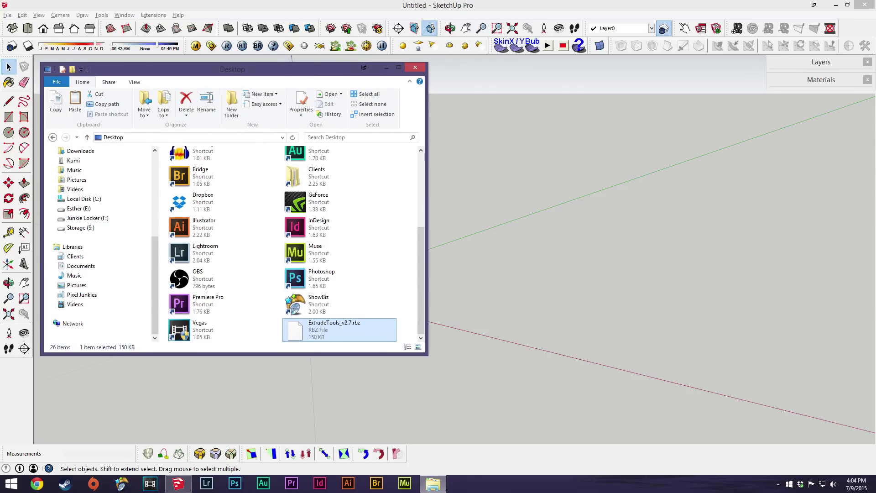
pyautogui.hotkey('alt', 'Tab')
pyautogui.moveTo(659, 91); pyautogui.dragTo(569, 75)
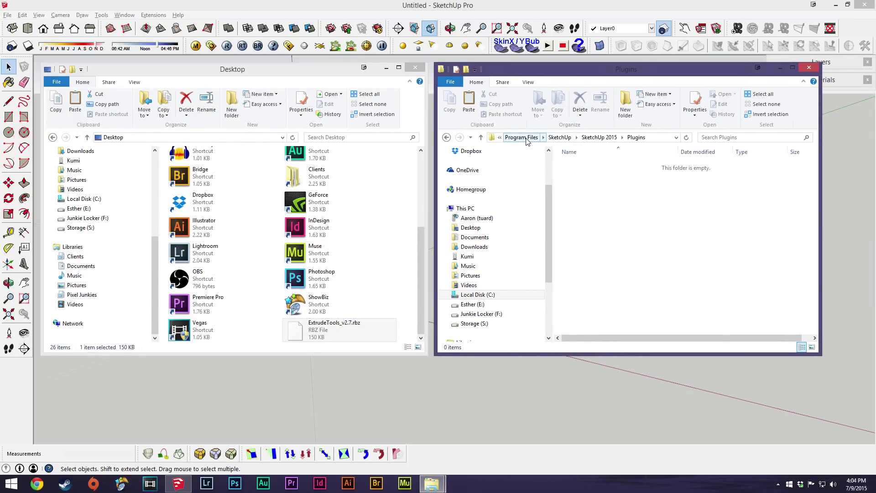
# Move ExtrudeTools_v2.7.rbz from the Desktop into the SketchUp 2015 Plugins folder and close the folder windows
pyautogui.click(599, 136)
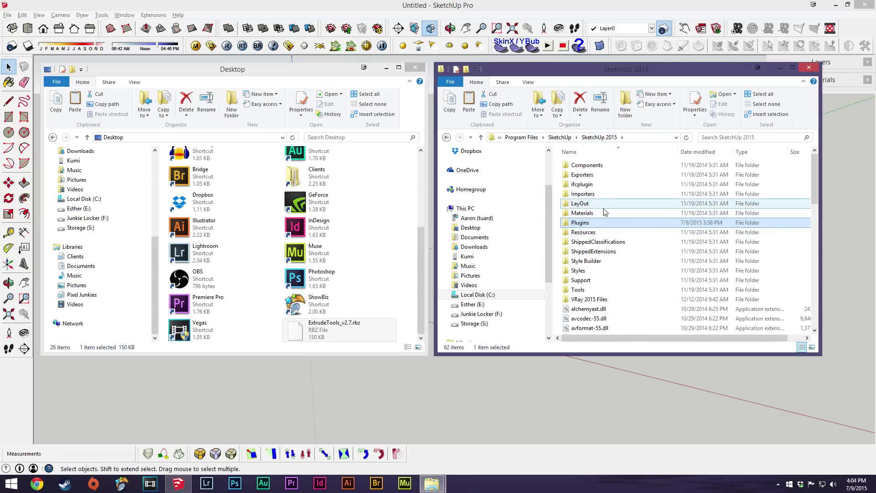
pyautogui.doubleClick(580, 223)
pyautogui.moveTo(356, 328); pyautogui.dragTo(682, 248)
pyautogui.press('Return')
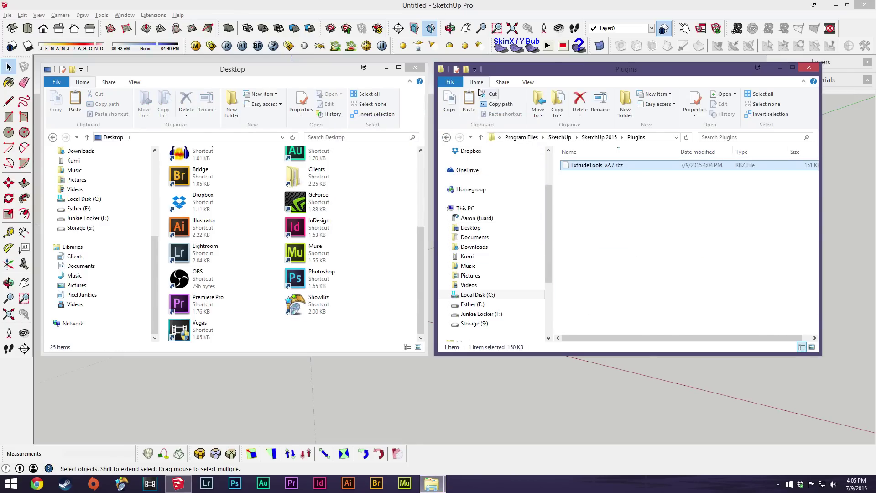
pyautogui.click(414, 67)
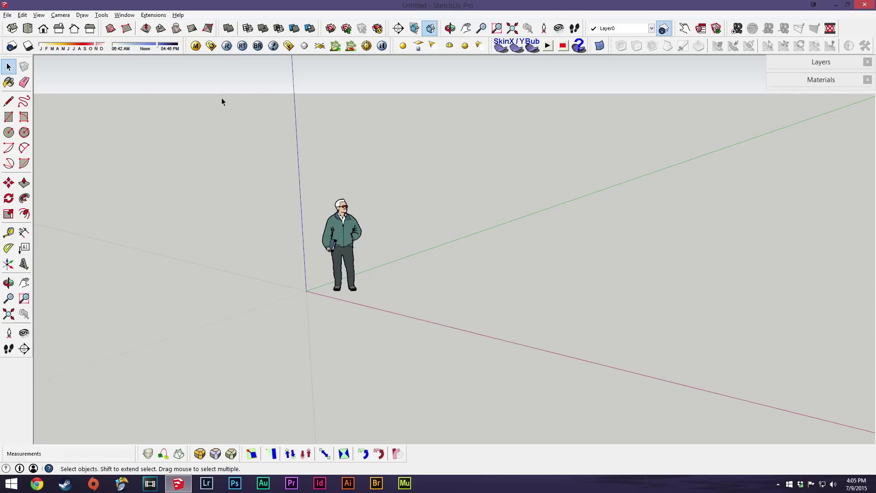
# Install ExtrudeTools_v2.7.rbz from the SketchUp 2015 Plugins folder through the extension preferences and accept the preferences
pyautogui.click(124, 15)
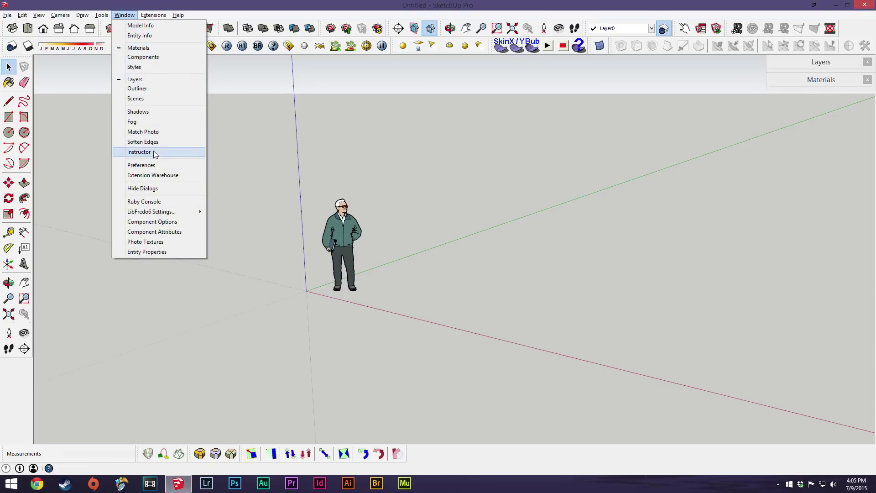
pyautogui.click(153, 165)
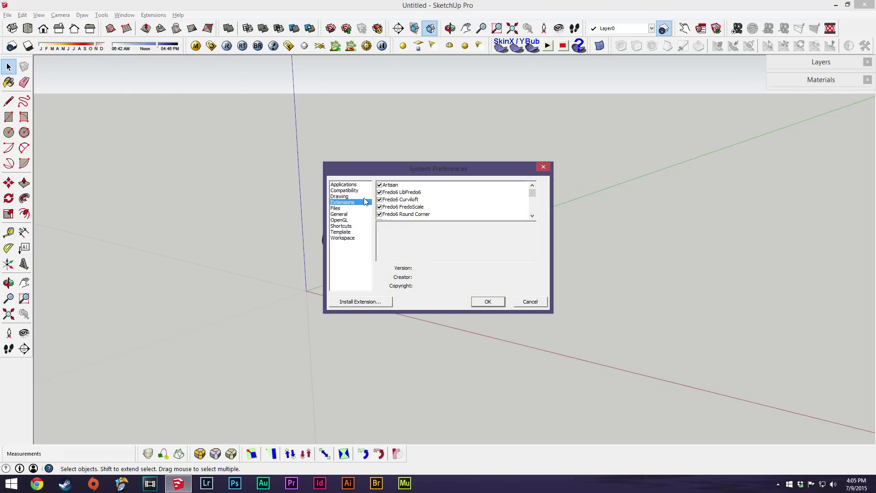
pyautogui.click(371, 302)
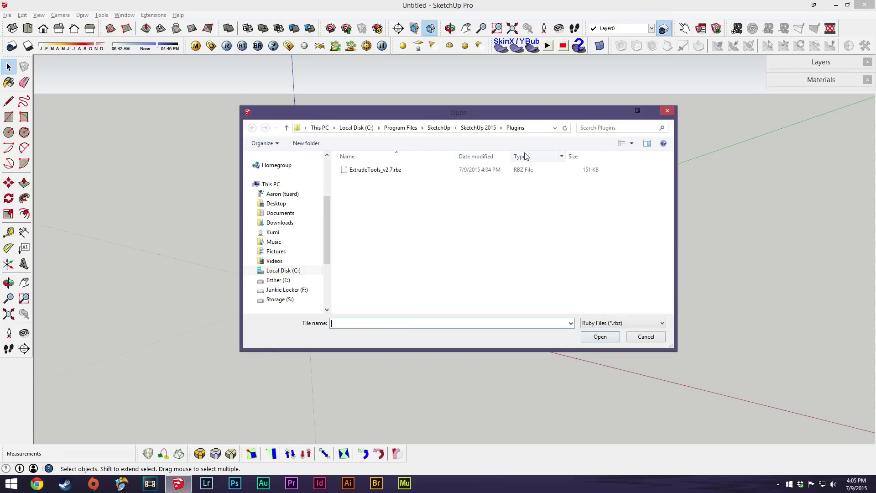
pyautogui.click(391, 170)
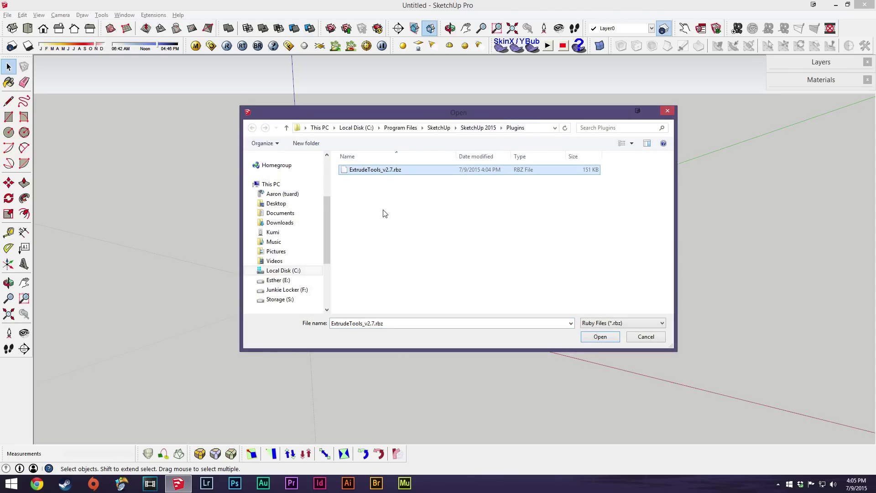
pyautogui.click(606, 338)
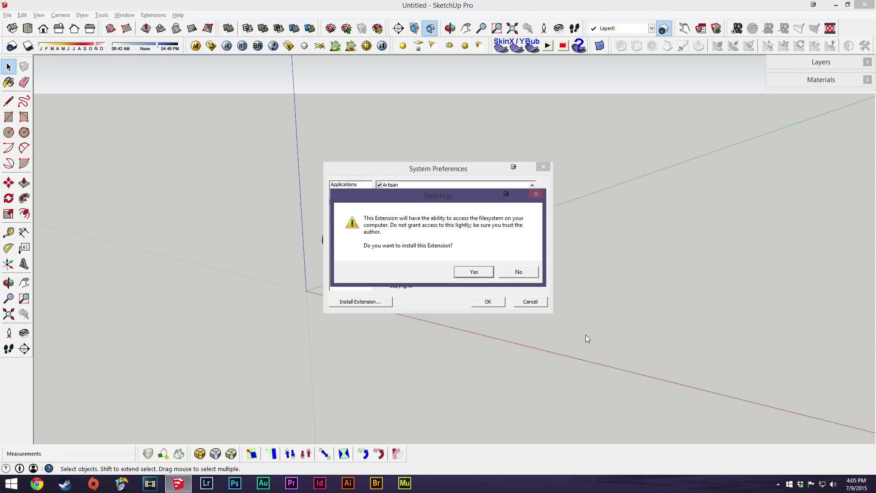
pyautogui.click(479, 274)
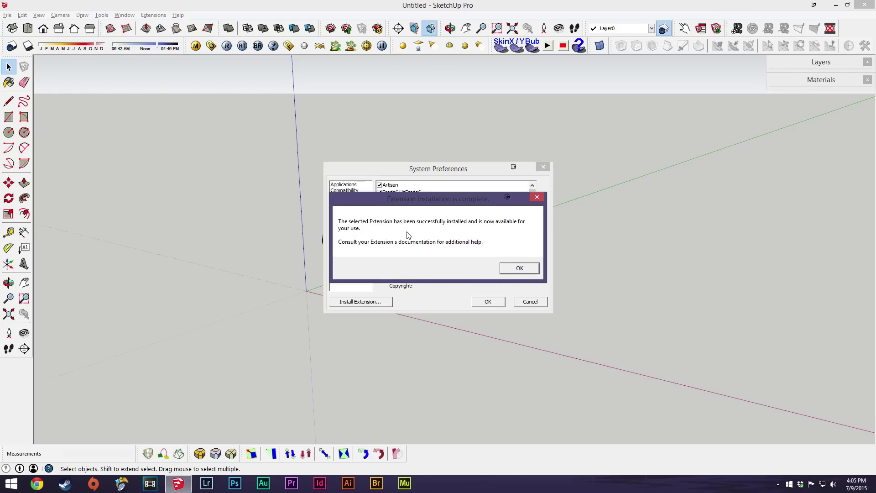
pyautogui.click(511, 272)
pyautogui.click(491, 301)
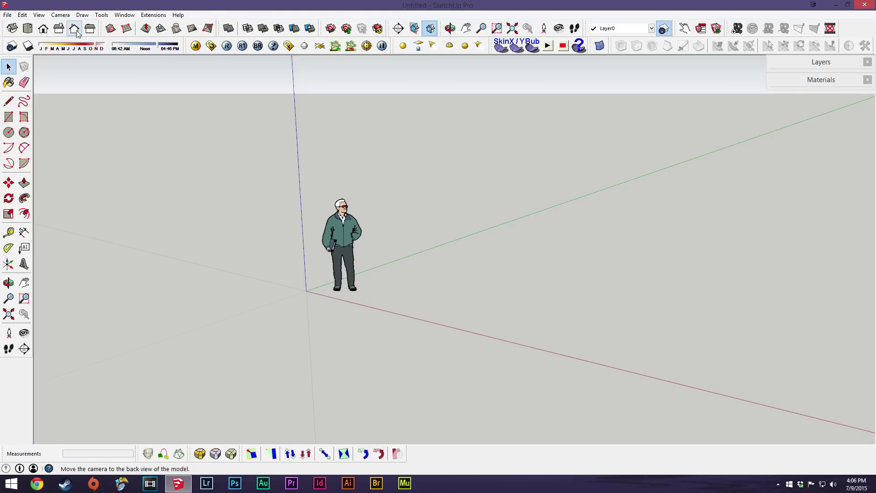
# Enable the Extrusion Tools toolbar and place it over the drawing area beside the vertical drawing tool set
pyautogui.click(40, 15)
pyautogui.click(50, 23)
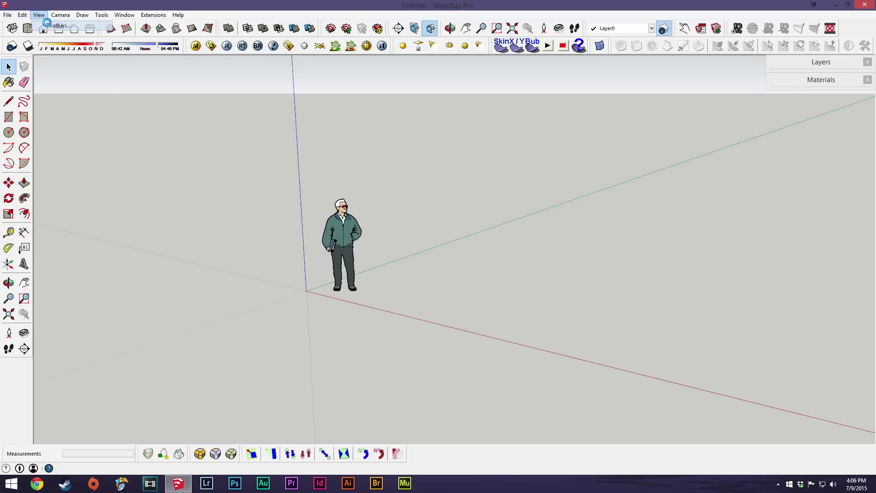
pyautogui.click(370, 278)
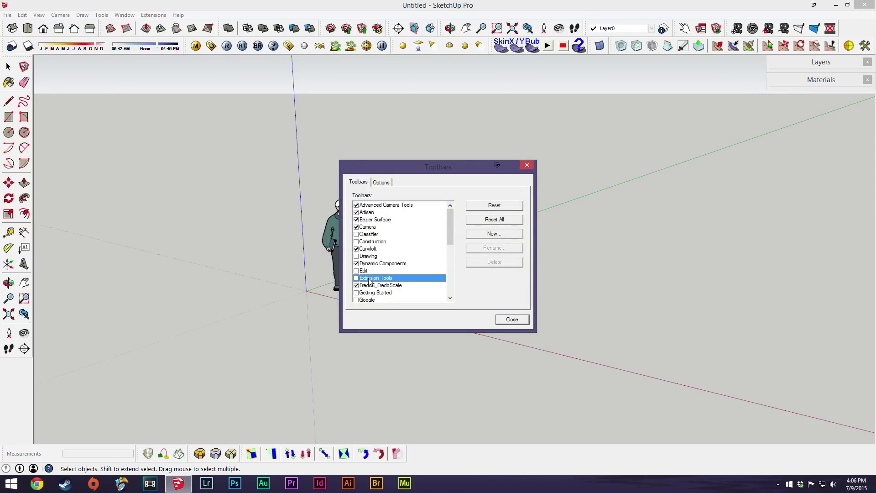
pyautogui.click(356, 279)
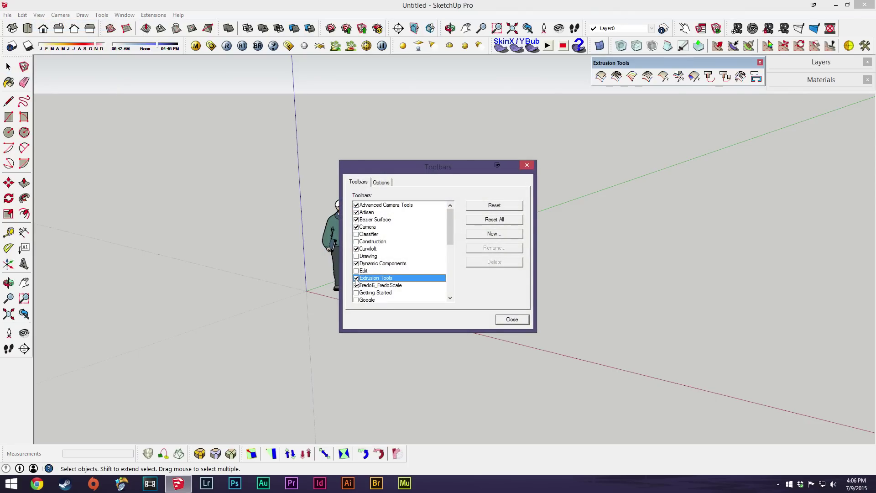
pyautogui.click(512, 320)
pyautogui.moveTo(693, 62); pyautogui.dragTo(139, 66)
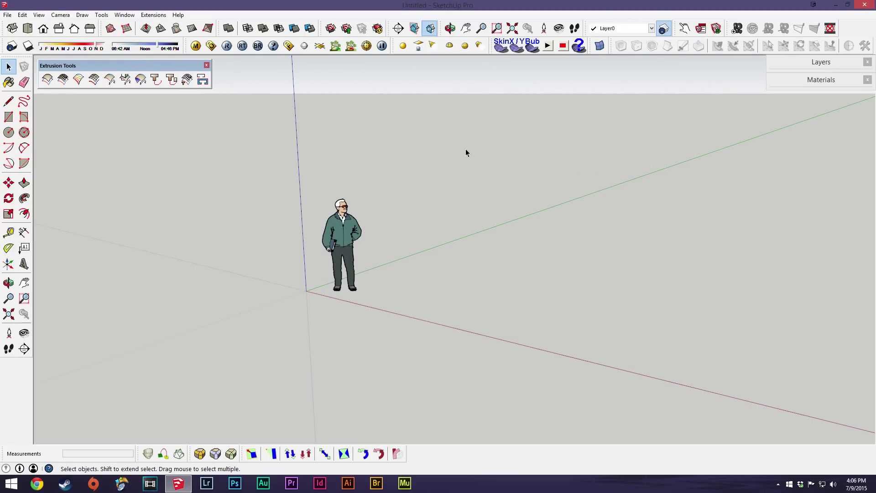
# Start the Bezier Surface tool for drawing in the empty model
pyautogui.click(600, 45)
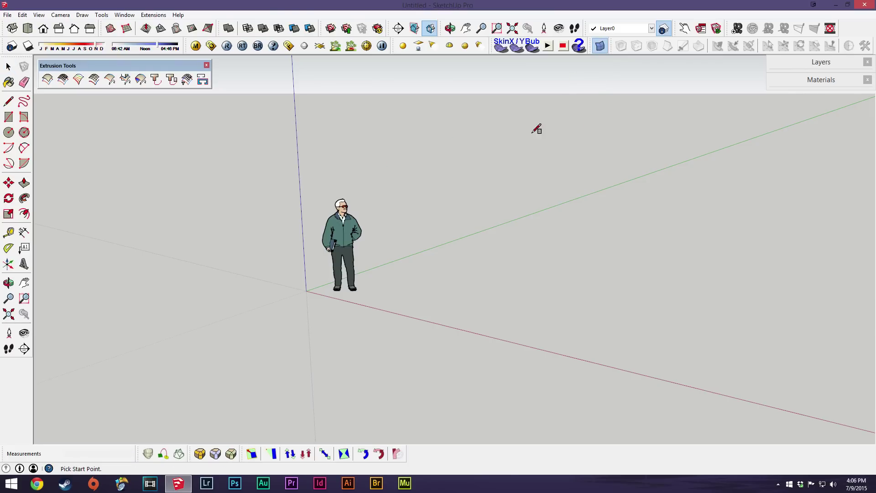